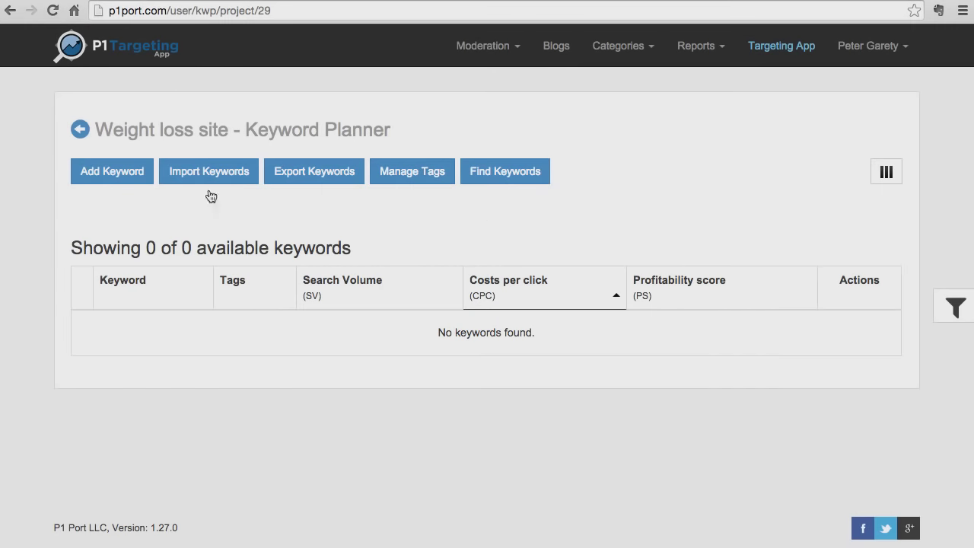
{"action": "left_click_drag", "start_coordinate": [97, 124], "coordinate": [471, 125]}
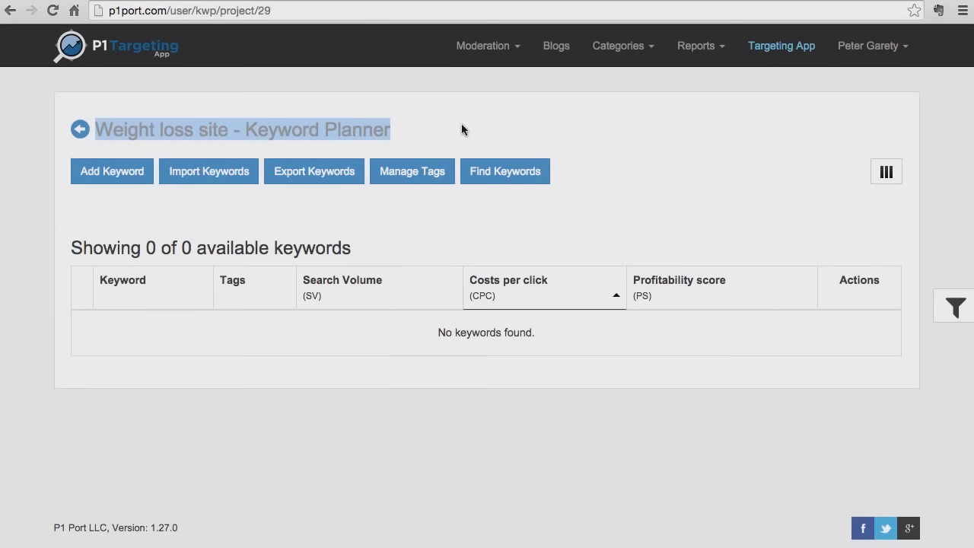
{"action": "left_click", "coordinate": [461, 128]}
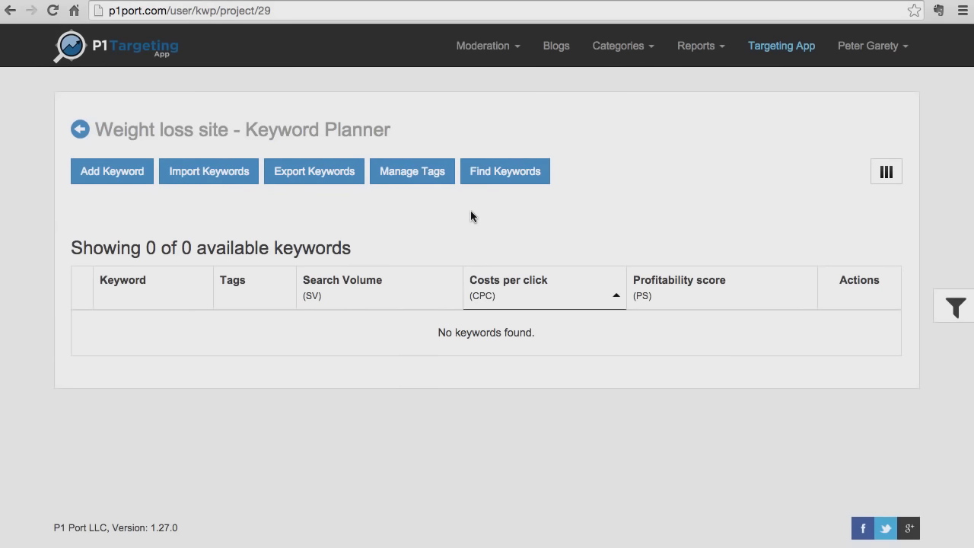
- Start a keyword search for the project and add the targeting idea "weight loss" with the new tag "weight loss"
{"action": "left_click", "coordinate": [497, 178]}
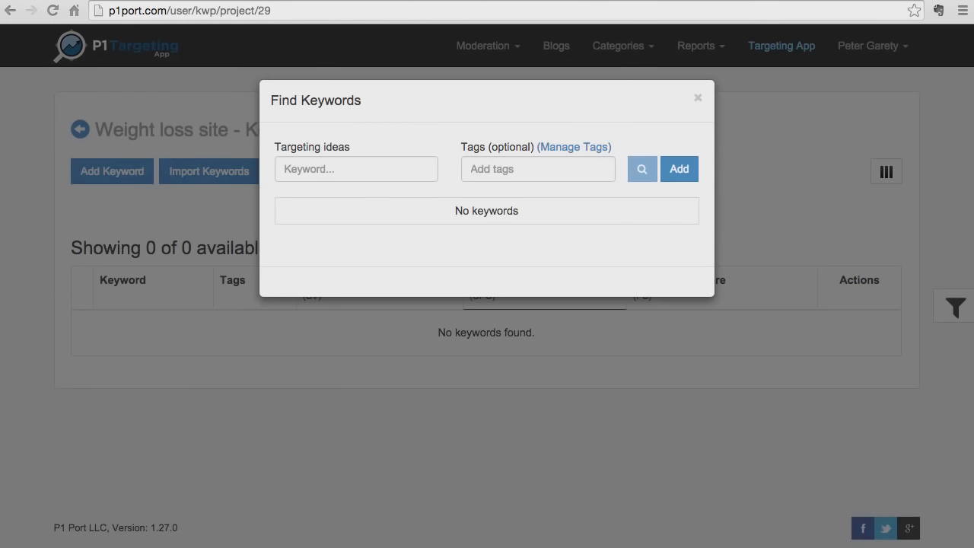
{"action": "left_click", "coordinate": [350, 169]}
{"action": "type", "text": "weight loss"}
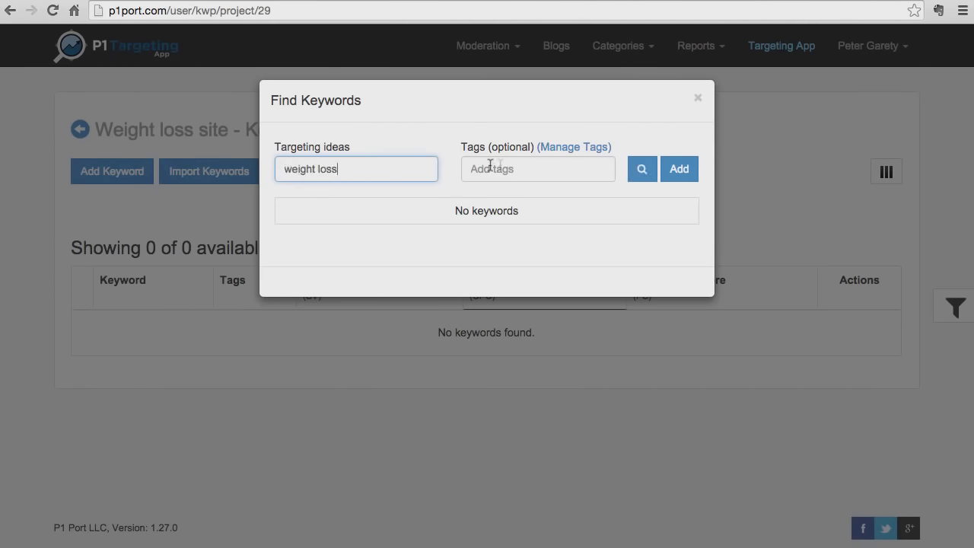
{"action": "left_click", "coordinate": [490, 169]}
{"action": "type", "text": "weight loss"}
{"action": "left_click", "coordinate": [515, 195]}
{"action": "left_click", "coordinate": [672, 172]}
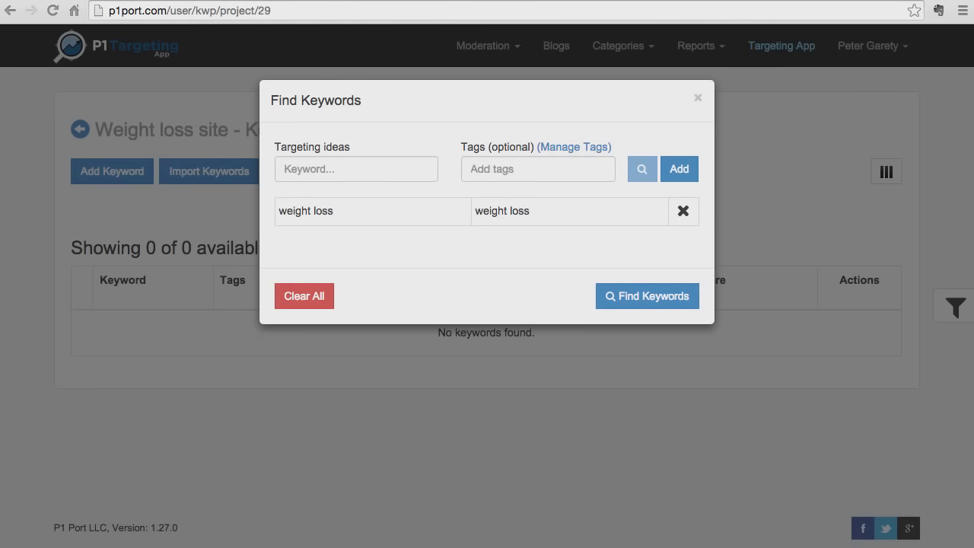
- Add the targeting idea "lose weight" with the new tag "lose weight" to the keyword search
{"action": "left_click", "coordinate": [352, 169]}
{"action": "type", "text": "lose weight"}
{"action": "left_click", "coordinate": [500, 169]}
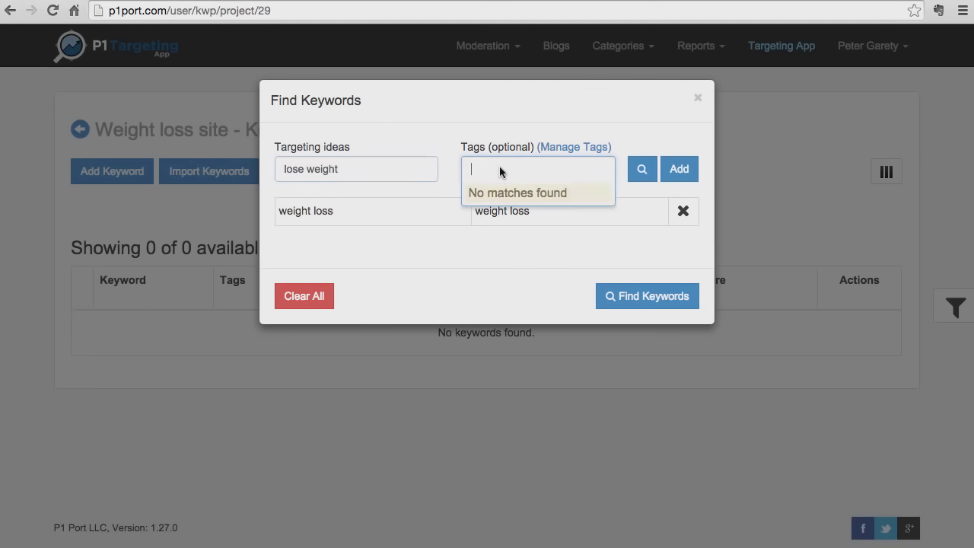
{"action": "type", "text": "lose weight"}
{"action": "left_click", "coordinate": [544, 194]}
{"action": "left_click", "coordinate": [680, 172]}
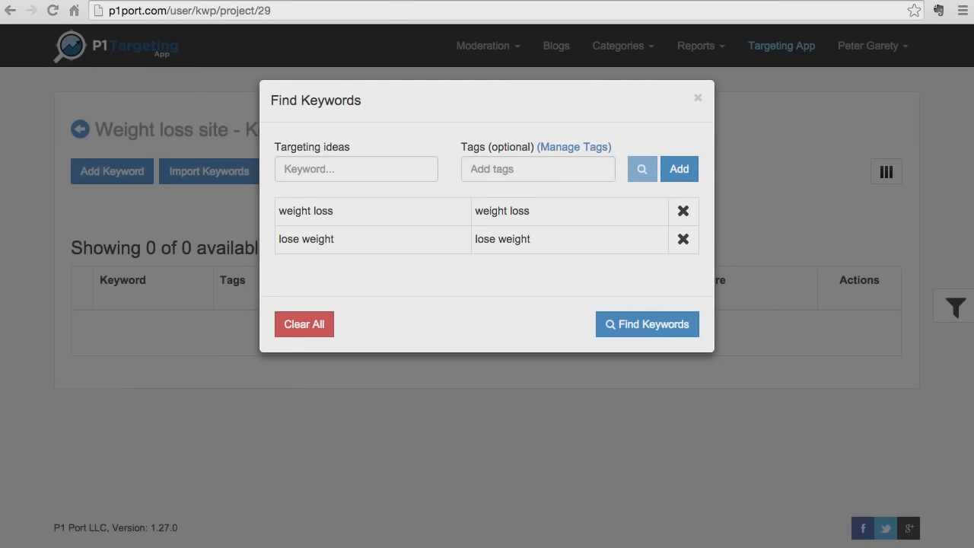
- Add the targeting idea "fat burner" with the new tag "fat burner" to the keyword search
{"action": "left_click", "coordinate": [358, 168]}
{"action": "type", "text": "fat burner"}
{"action": "left_click", "coordinate": [507, 172]}
{"action": "type", "text": "fat burner"}
{"action": "left_click", "coordinate": [537, 194]}
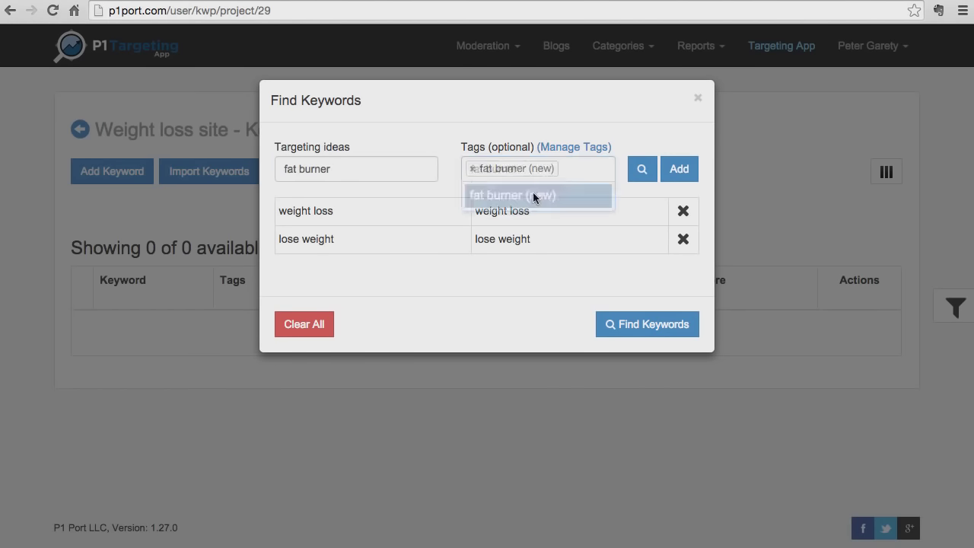
{"action": "left_click", "coordinate": [678, 177]}
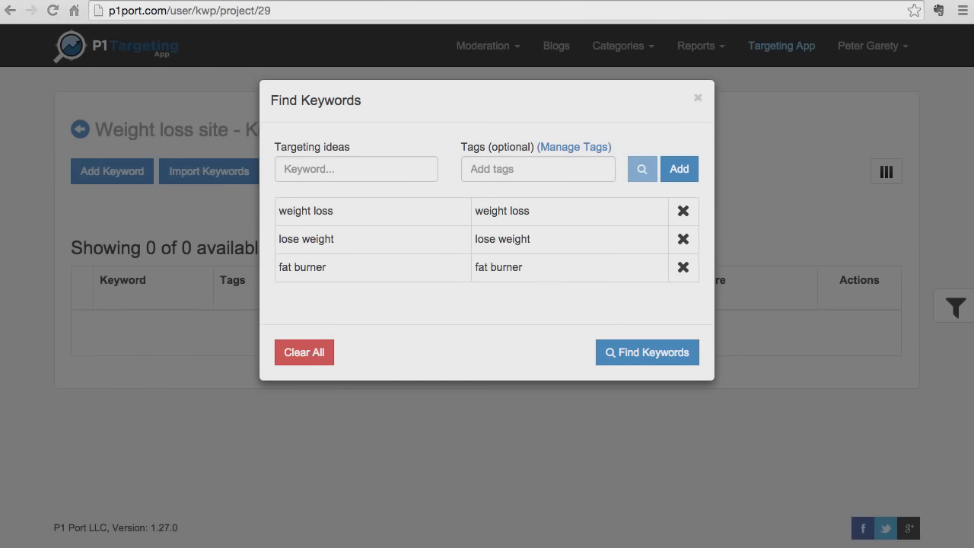
- Add the targeting idea "belly fat" with the new tag "belly fat" to the keyword search
{"action": "left_click", "coordinate": [315, 169]}
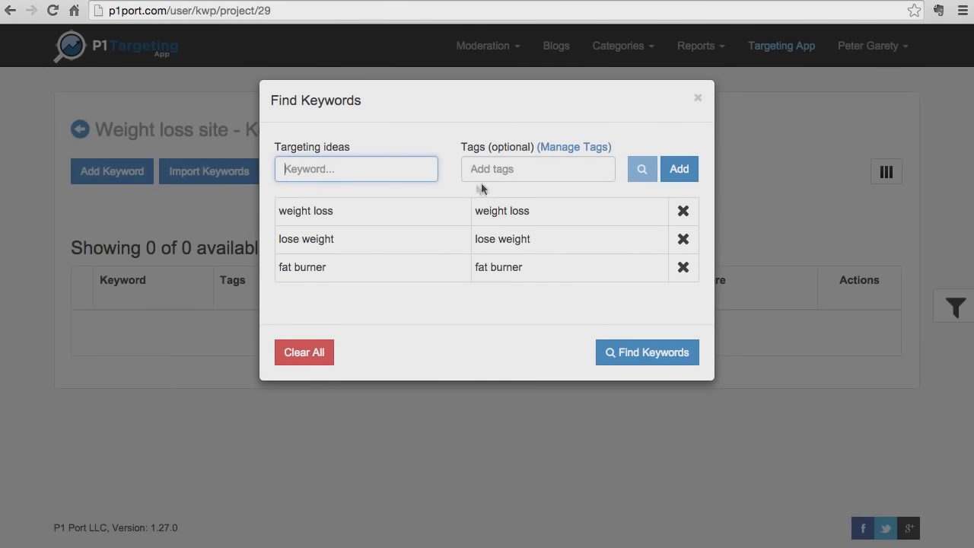
{"action": "type", "text": "belly fat"}
{"action": "left_click", "coordinate": [500, 177]}
{"action": "type", "text": "belly fat"}
{"action": "left_click", "coordinate": [548, 194]}
{"action": "left_click", "coordinate": [688, 179]}
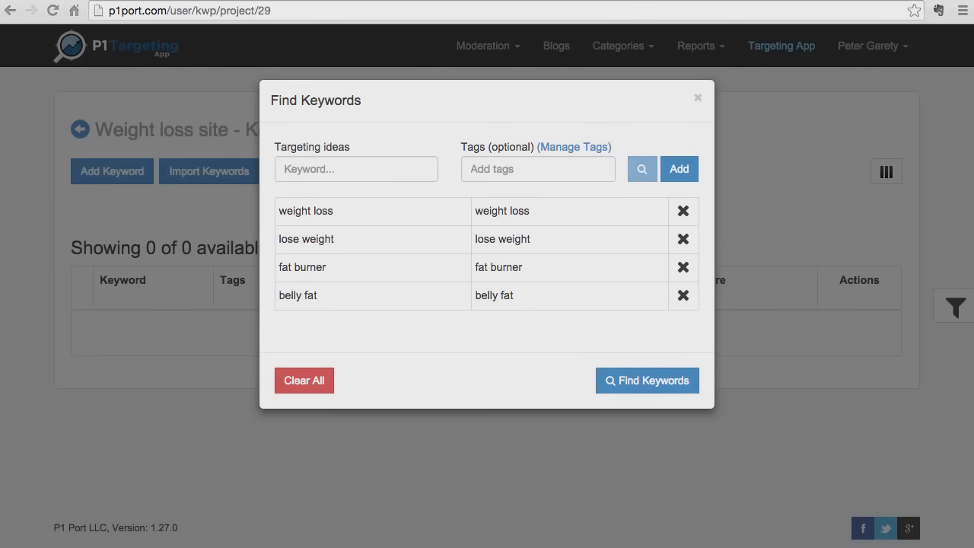
- Add the targeting idea "healthy diet" with the new tag "healthy diet" and run the keyword search on all listed ideas
{"action": "left_click", "coordinate": [348, 167]}
{"action": "type", "text": "healthy diet"}
{"action": "left_click", "coordinate": [507, 175]}
{"action": "type", "text": "healthy diet"}
{"action": "left_click", "coordinate": [518, 195]}
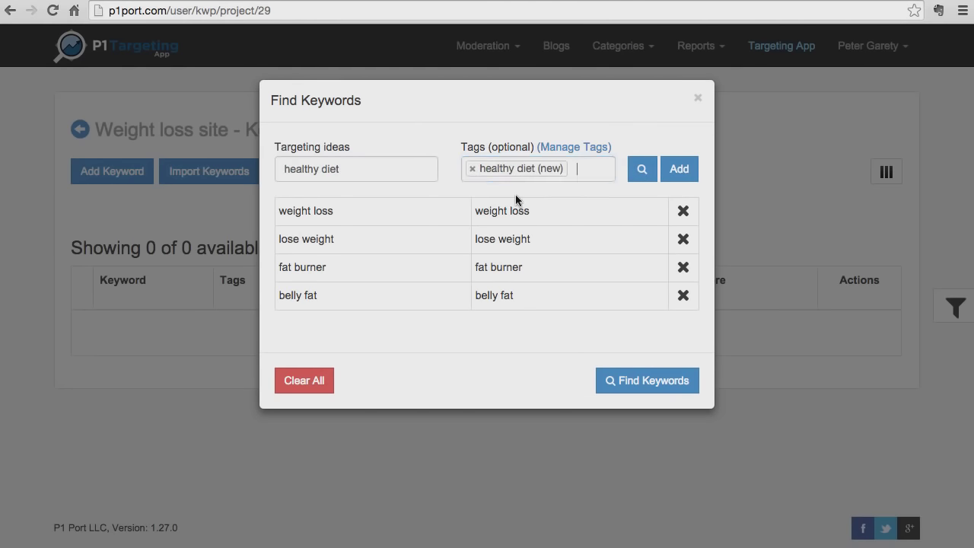
{"action": "left_click", "coordinate": [680, 171]}
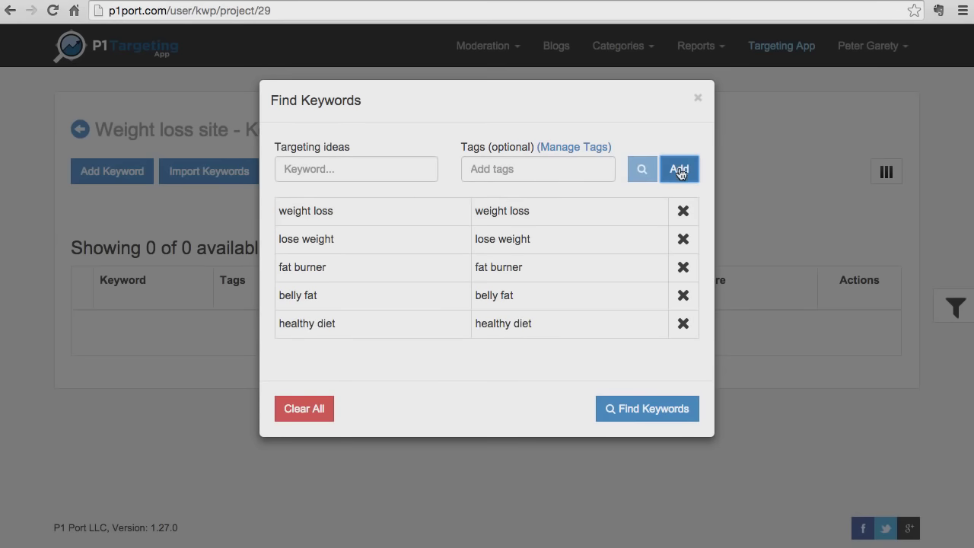
{"action": "left_click", "coordinate": [626, 417]}
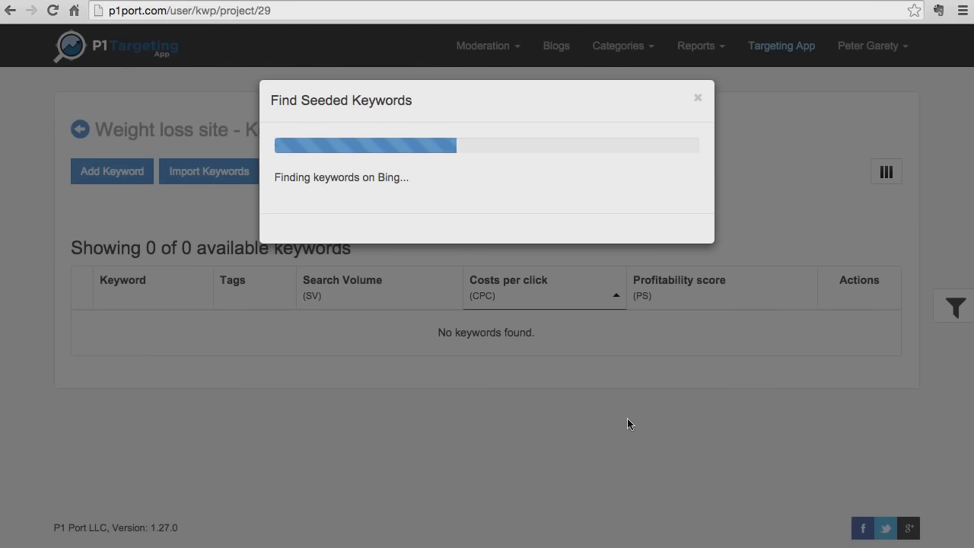
{"action": "left_click_drag", "start_coordinate": [277, 178], "coordinate": [419, 176]}
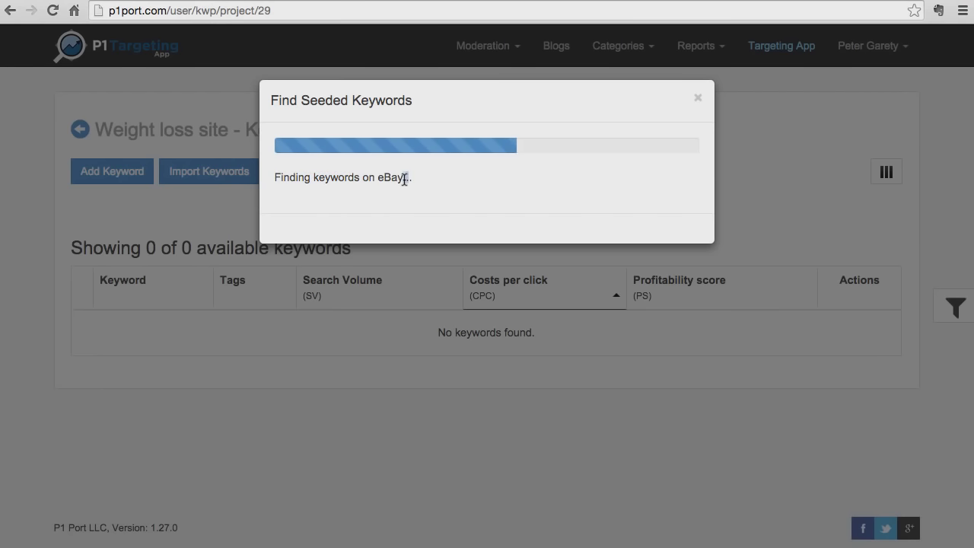
{"action": "triple_click", "coordinate": [404, 179]}
{"action": "left_click", "coordinate": [441, 212]}
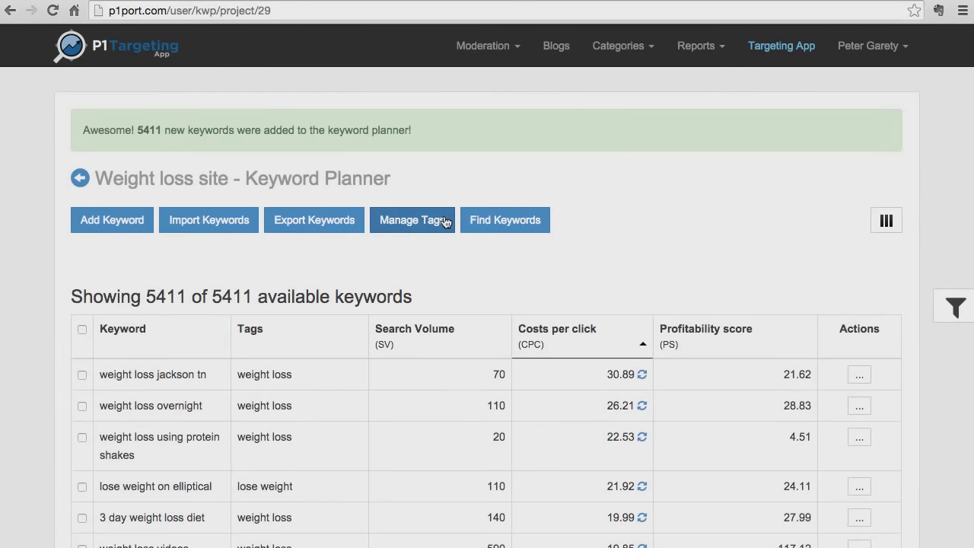
- Sort the keyword table by profitability score from highest to lowest
{"action": "scroll", "coordinate": [226, 298], "scroll_direction": "down", "scroll_amount": 1}
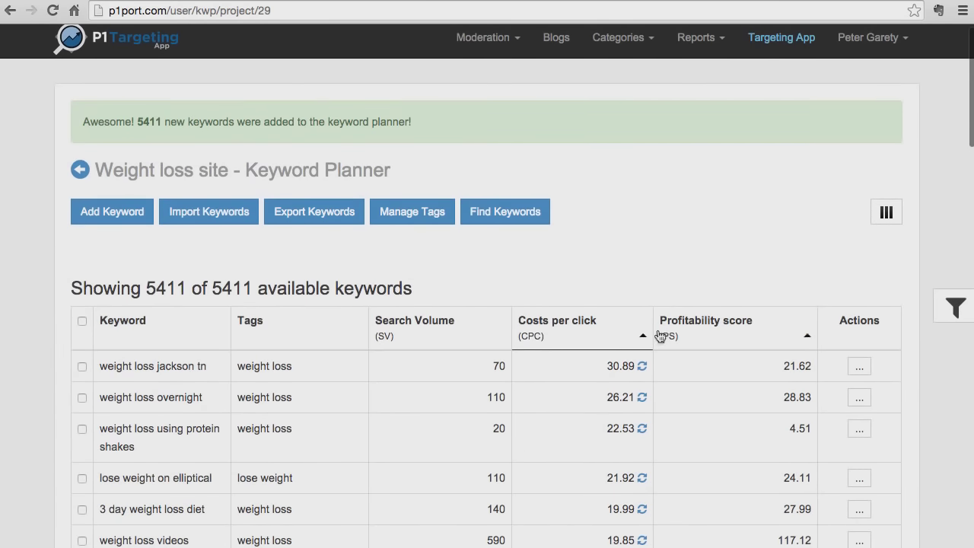
{"action": "scroll", "coordinate": [660, 334], "scroll_direction": "down", "scroll_amount": 3}
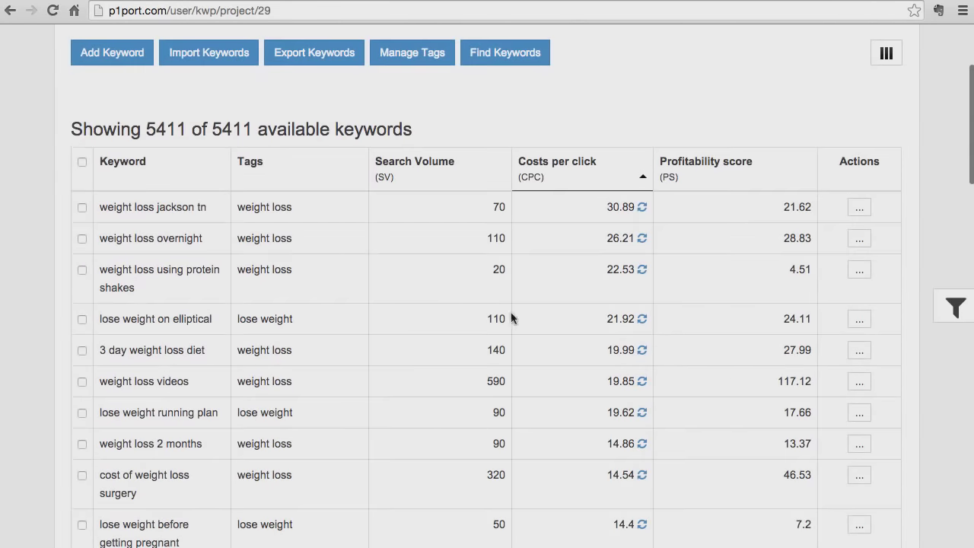
{"action": "left_click", "coordinate": [807, 187]}
{"action": "left_click", "coordinate": [809, 182]}
{"action": "scroll", "coordinate": [667, 289], "scroll_direction": "up", "scroll_amount": 1}
{"action": "scroll", "coordinate": [582, 359], "scroll_direction": "down", "scroll_amount": 1}
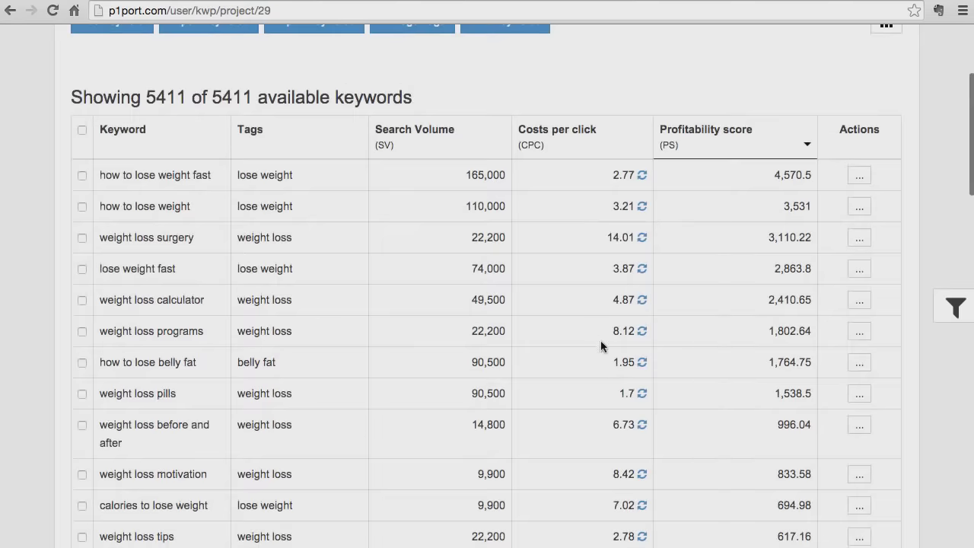
{"action": "scroll", "coordinate": [600, 341], "scroll_direction": "down", "scroll_amount": 2}
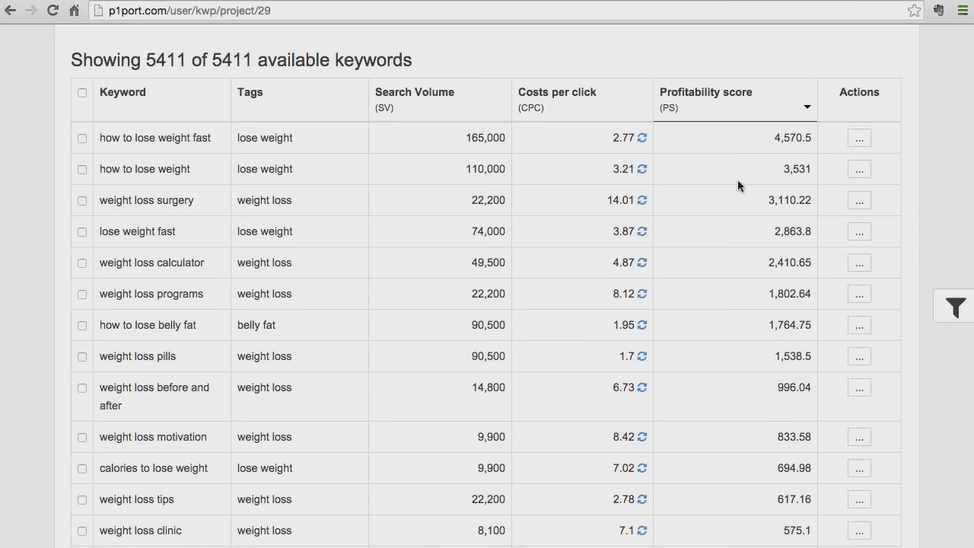
- Spy on the competition for the keyword "weight loss surgery" to generate ideas from its top-ranked Google competitor
{"action": "left_click", "coordinate": [860, 140]}
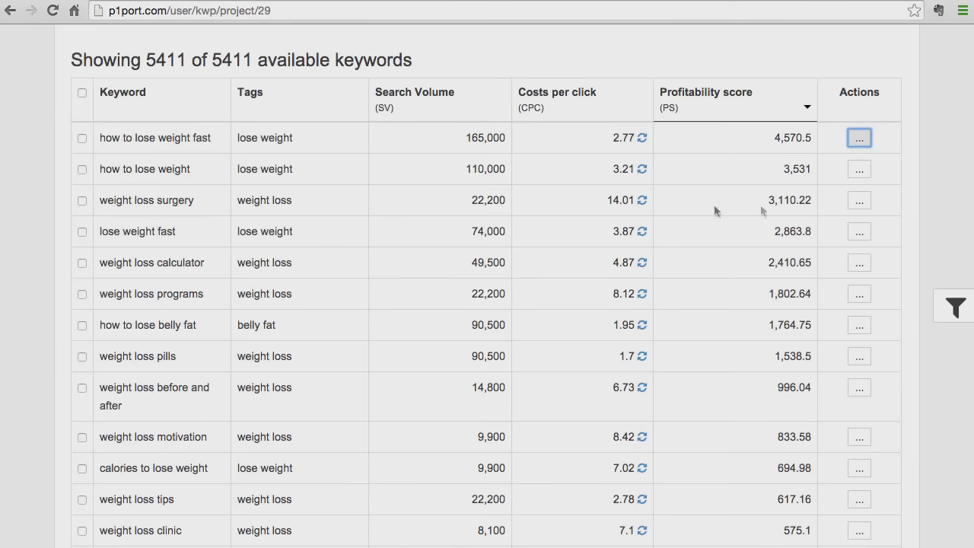
{"action": "left_click", "coordinate": [860, 201]}
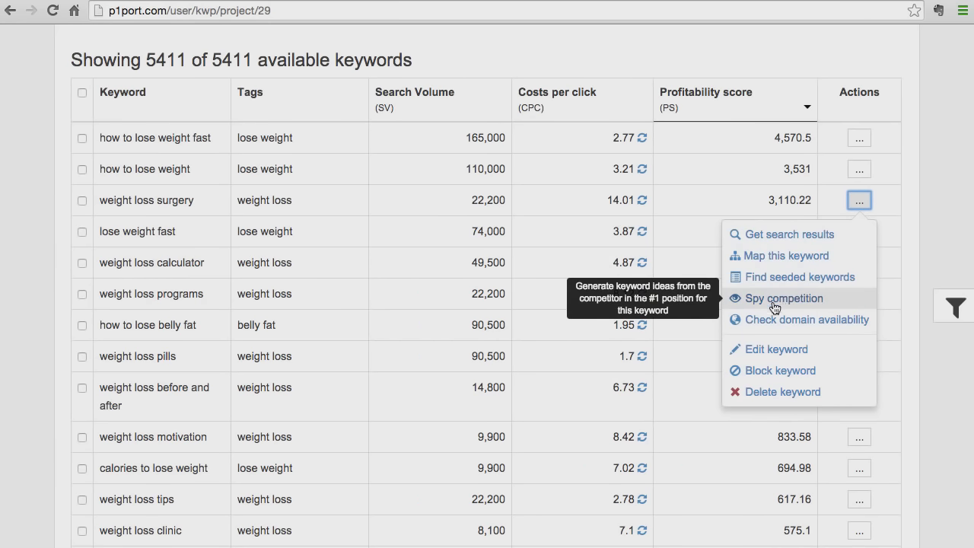
{"action": "left_click", "coordinate": [774, 299]}
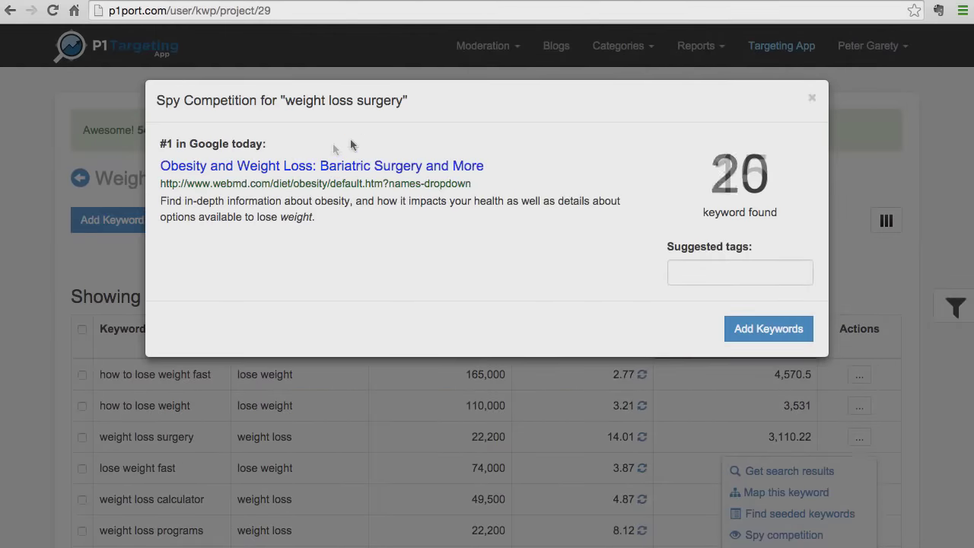
{"action": "left_click_drag", "start_coordinate": [286, 101], "coordinate": [410, 102]}
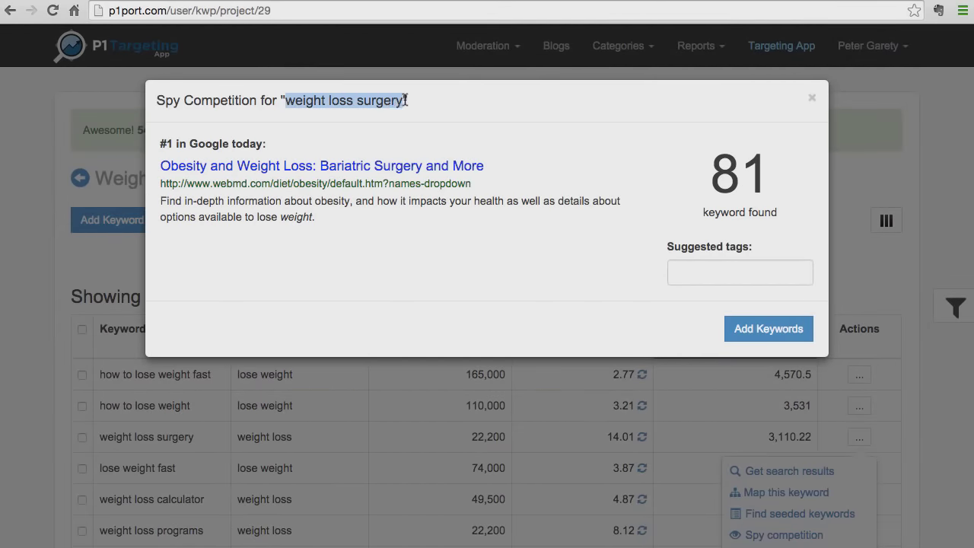
{"action": "left_click", "coordinate": [424, 113]}
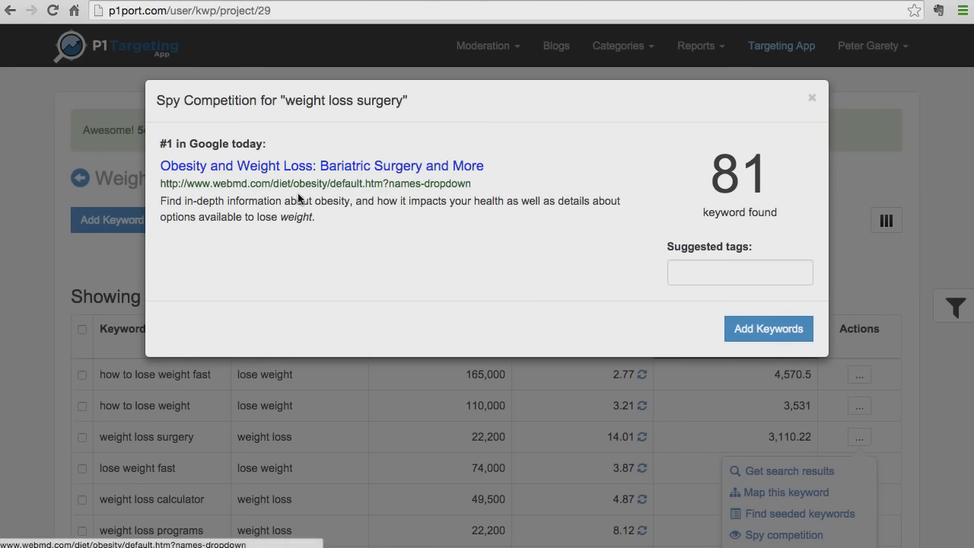
{"action": "left_click_drag", "start_coordinate": [720, 176], "coordinate": [768, 172]}
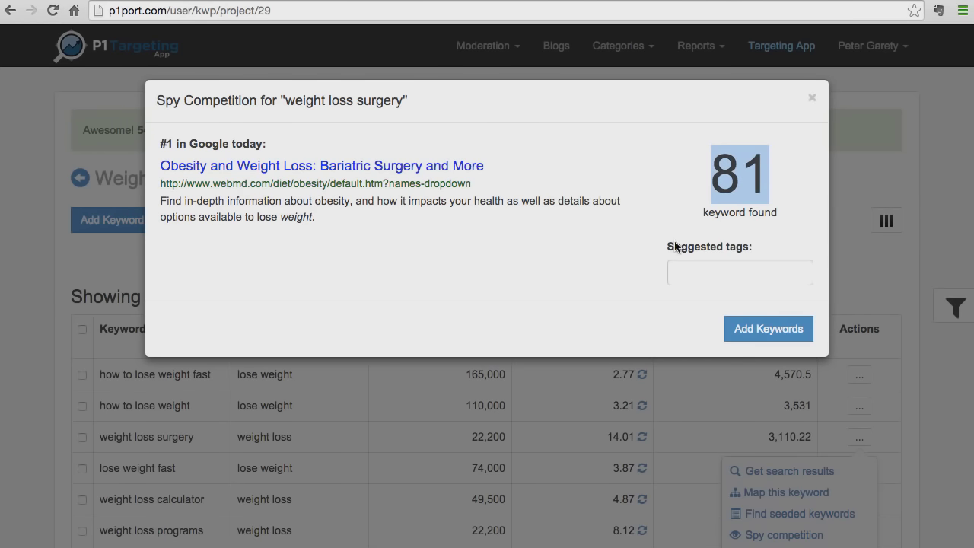
- Tag the competitor's keywords "spy weight loss surgery" and add them to the project
{"action": "left_click", "coordinate": [690, 271]}
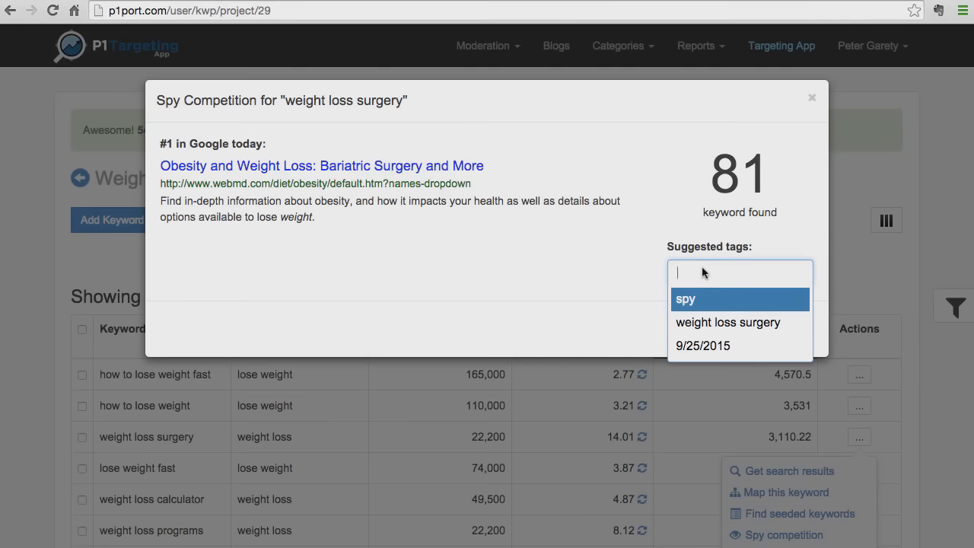
{"action": "type", "text": "spy w"}
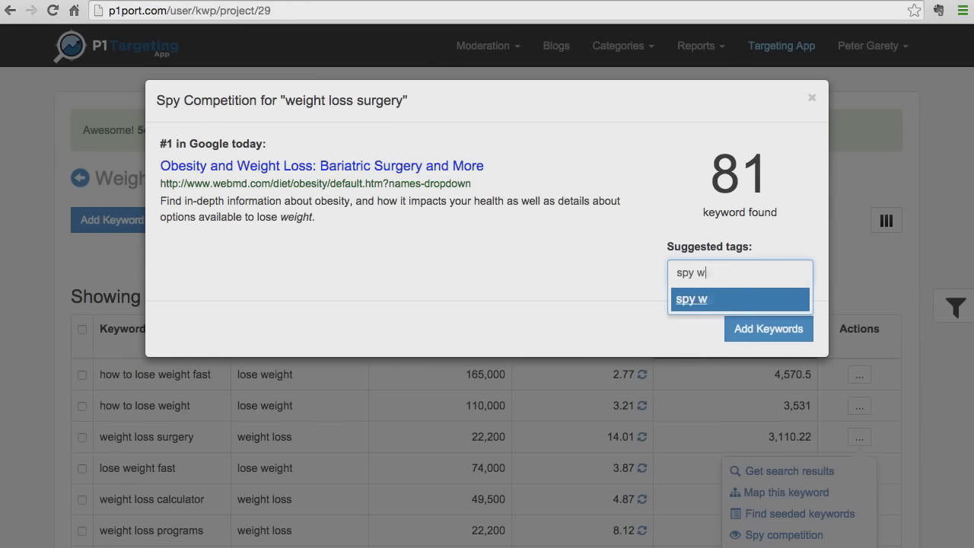
{"action": "type", "text": "eight loss"}
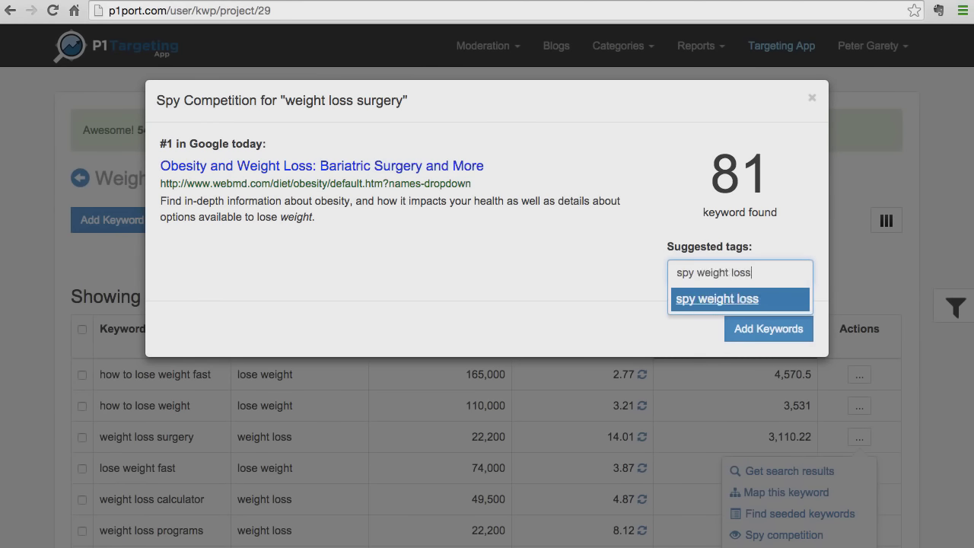
{"action": "type", "text": " surgery"}
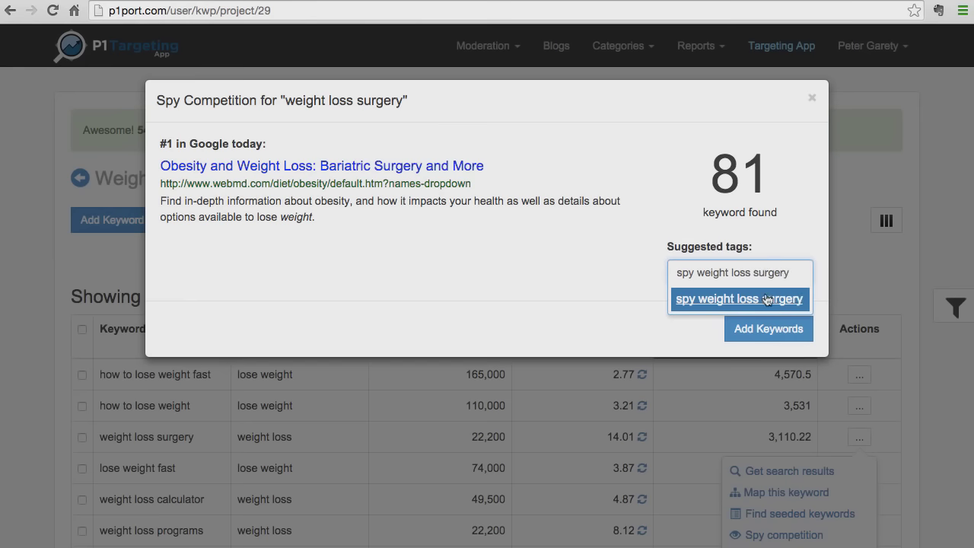
{"action": "key", "text": "Return"}
{"action": "left_click", "coordinate": [766, 356]}
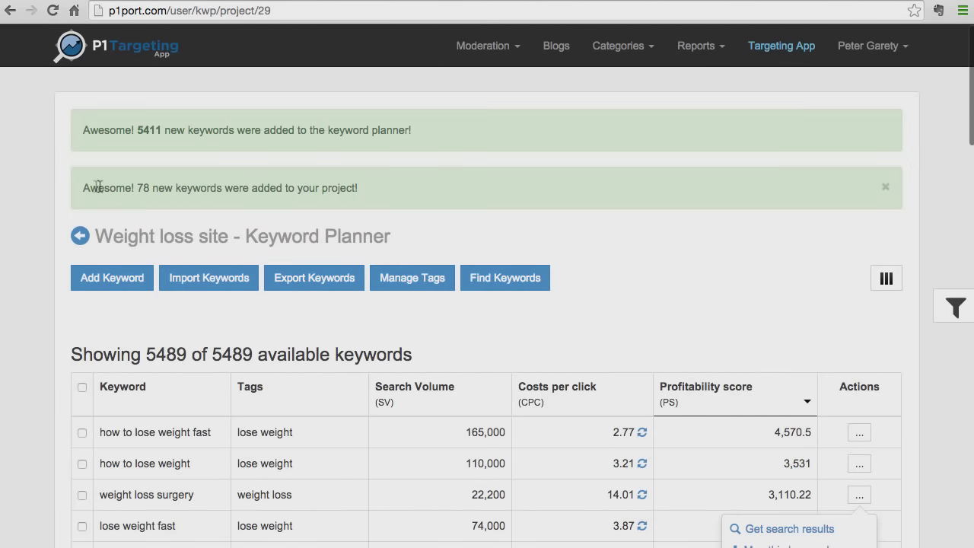
{"action": "left_click_drag", "start_coordinate": [99, 188], "coordinate": [175, 188]}
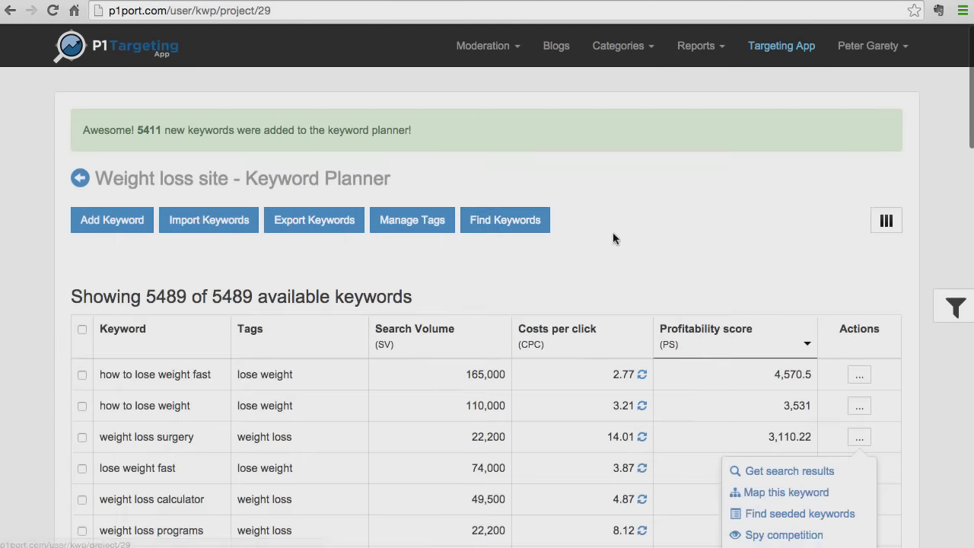
{"action": "scroll", "coordinate": [613, 232], "scroll_direction": "down", "scroll_amount": 3}
{"action": "scroll", "coordinate": [594, 233], "scroll_direction": "up", "scroll_amount": 2}
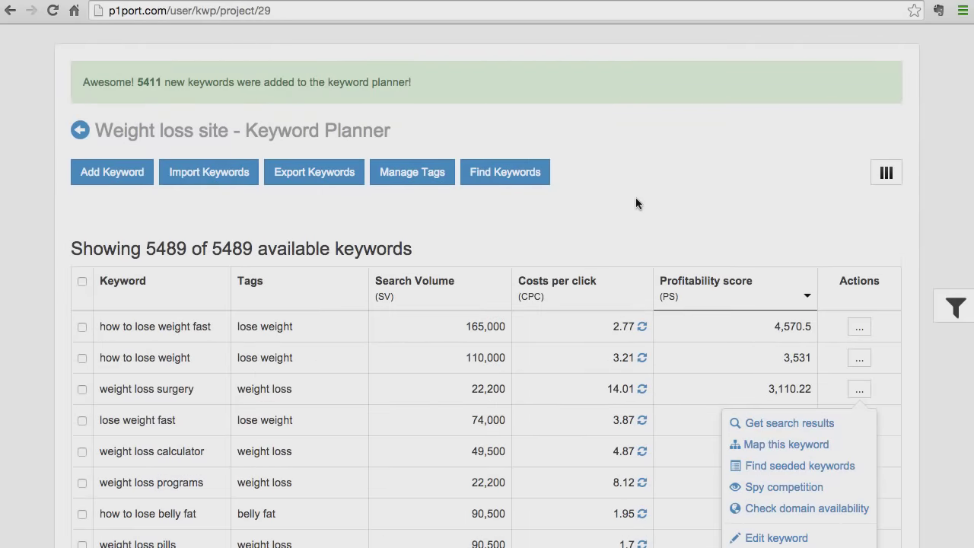
{"action": "scroll", "coordinate": [842, 379], "scroll_direction": "down", "scroll_amount": 1}
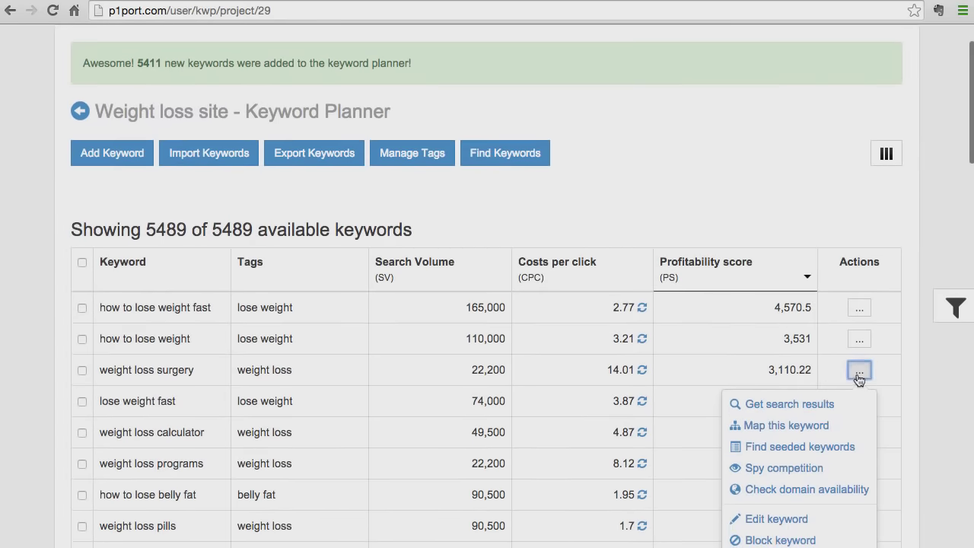
{"action": "scroll", "coordinate": [777, 383], "scroll_direction": "down", "scroll_amount": 1}
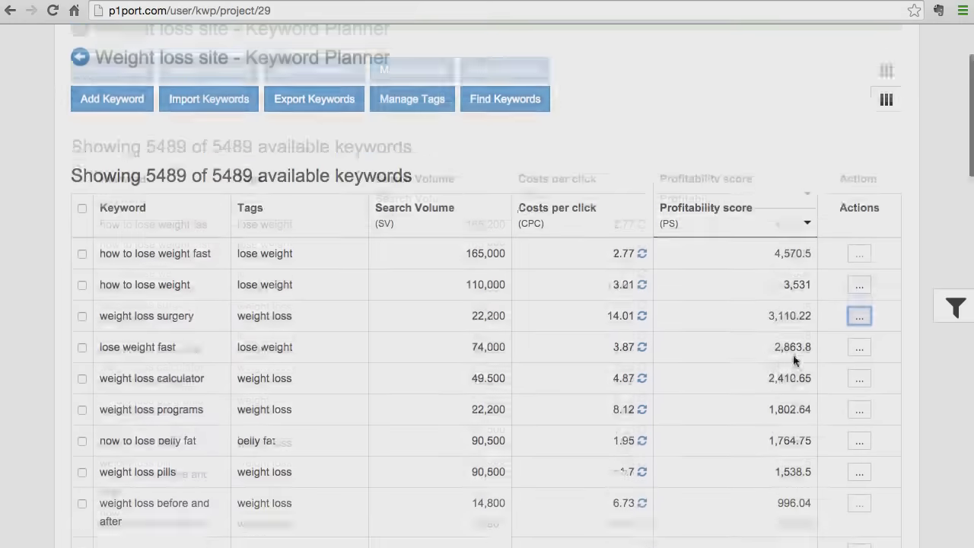
- Examine the filter options available for the project's keyword list, and close the filter form
{"action": "scroll", "coordinate": [794, 360], "scroll_direction": "up", "scroll_amount": 1}
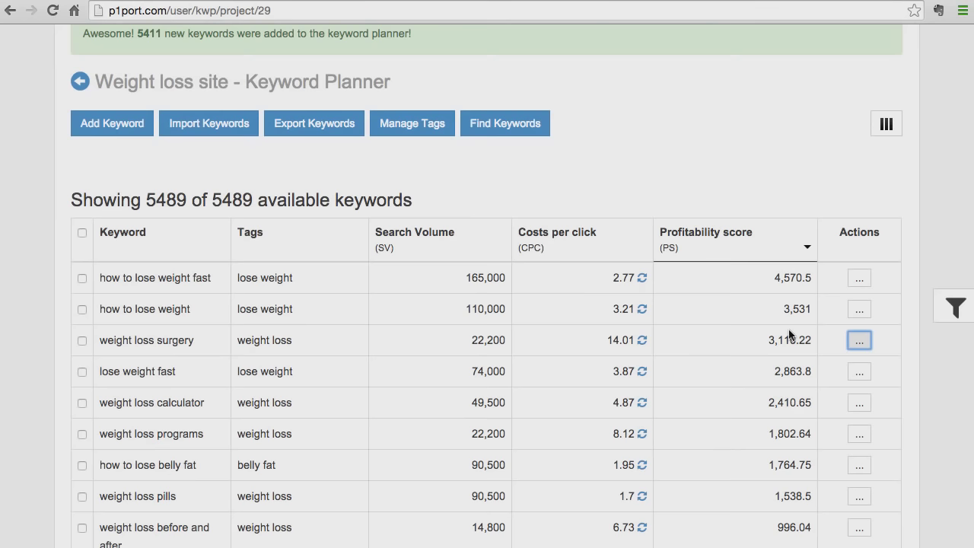
{"action": "left_click", "coordinate": [953, 307]}
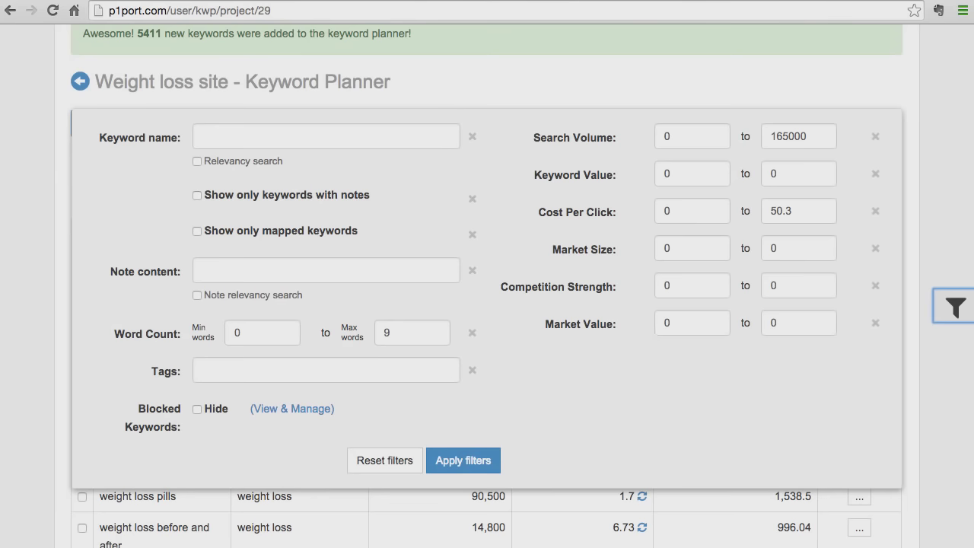
{"action": "left_click", "coordinate": [940, 314]}
- Review the top 10 search results and their authority and link metrics for the keyword "how to lose weight fast"
{"action": "left_click", "coordinate": [860, 280]}
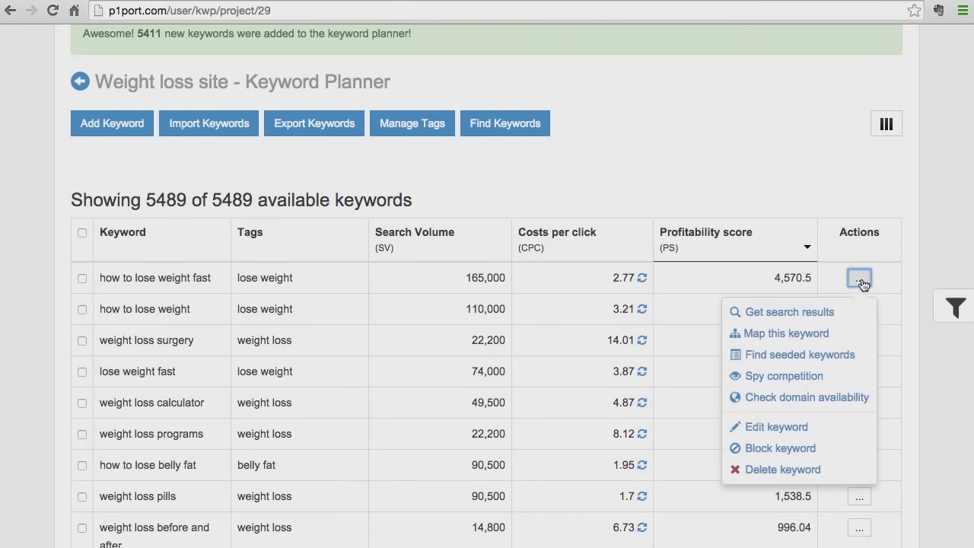
{"action": "left_click", "coordinate": [811, 312]}
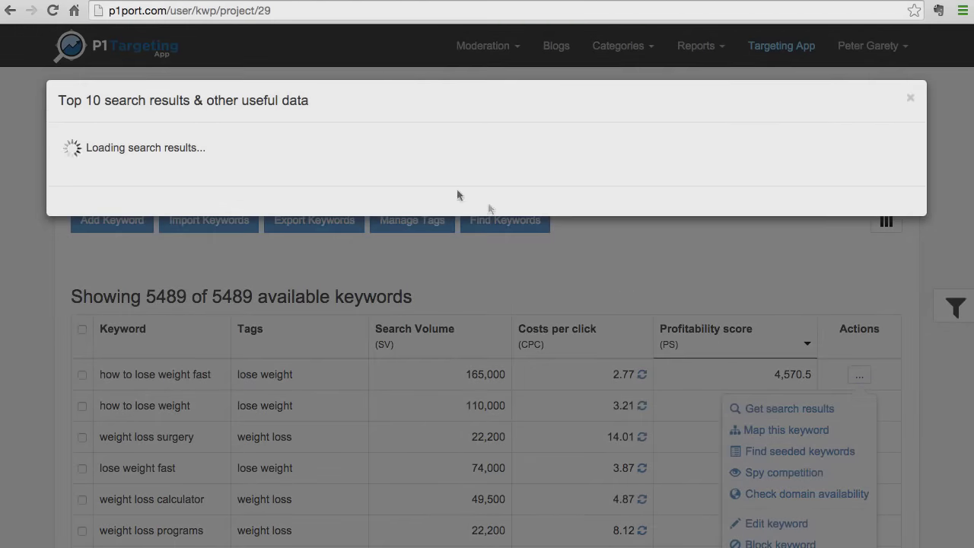
{"action": "scroll", "coordinate": [593, 134], "scroll_direction": "down", "scroll_amount": 2}
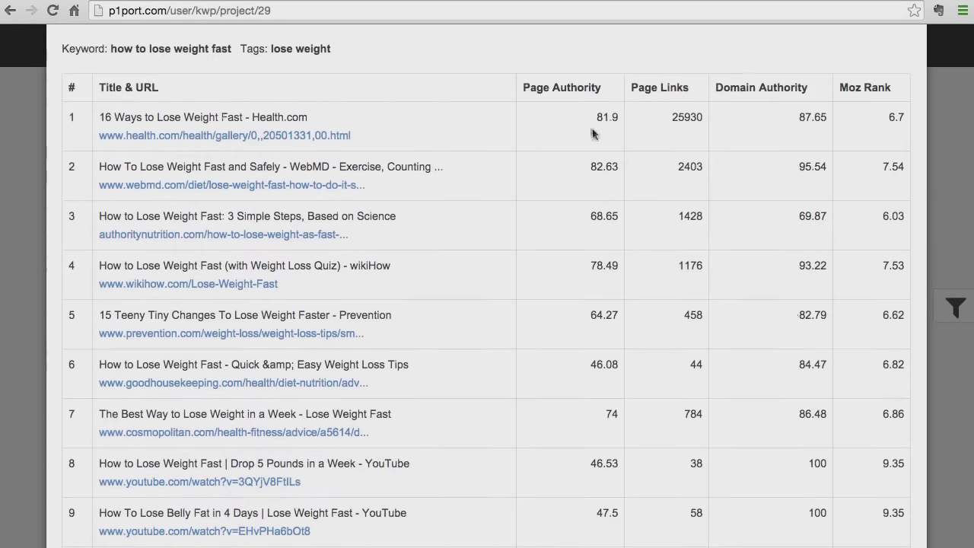
{"action": "scroll", "coordinate": [671, 363], "scroll_direction": "down", "scroll_amount": 2}
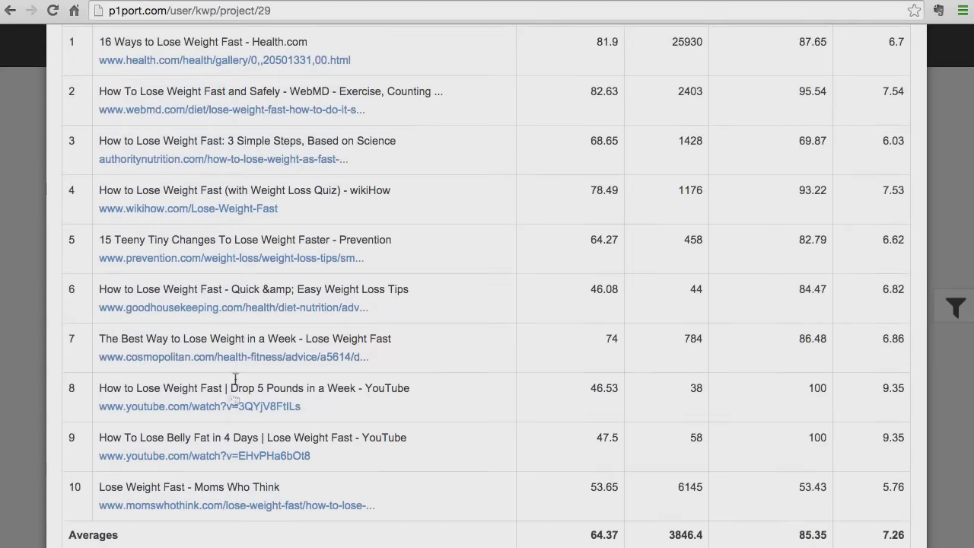
{"action": "scroll", "coordinate": [595, 227], "scroll_direction": "up", "scroll_amount": 3}
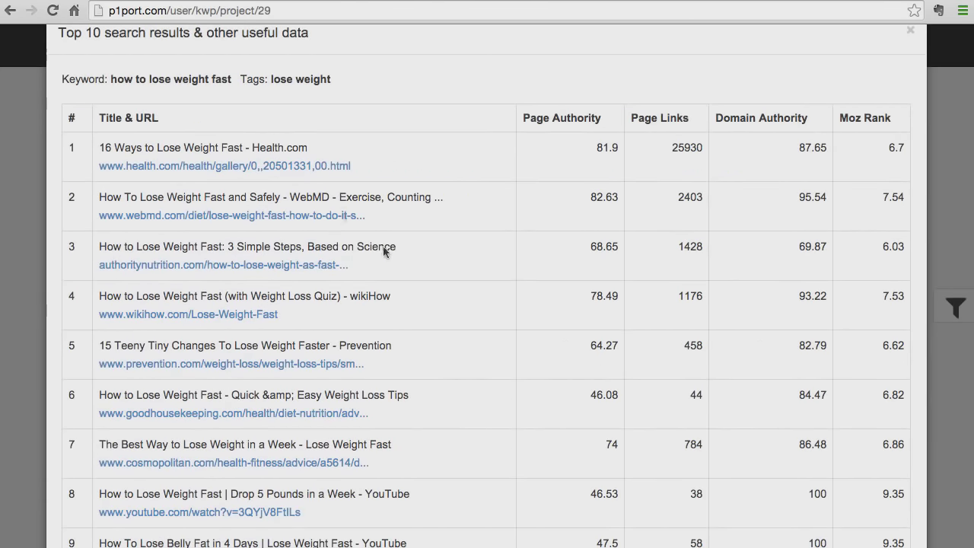
{"action": "scroll", "coordinate": [866, 213], "scroll_direction": "up", "scroll_amount": 2}
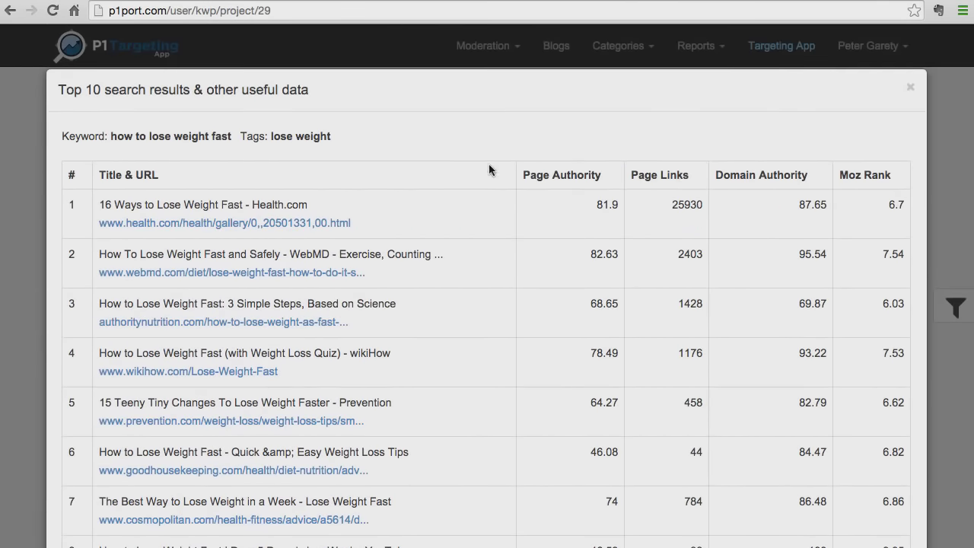
{"action": "left_click", "coordinate": [911, 87]}
- Look at the domain availability check options for the keyword "how to lose weight fast", and cancel without running the check
{"action": "scroll", "coordinate": [776, 297], "scroll_direction": "down", "scroll_amount": 4}
{"action": "scroll", "coordinate": [784, 316], "scroll_direction": "down", "scroll_amount": 2}
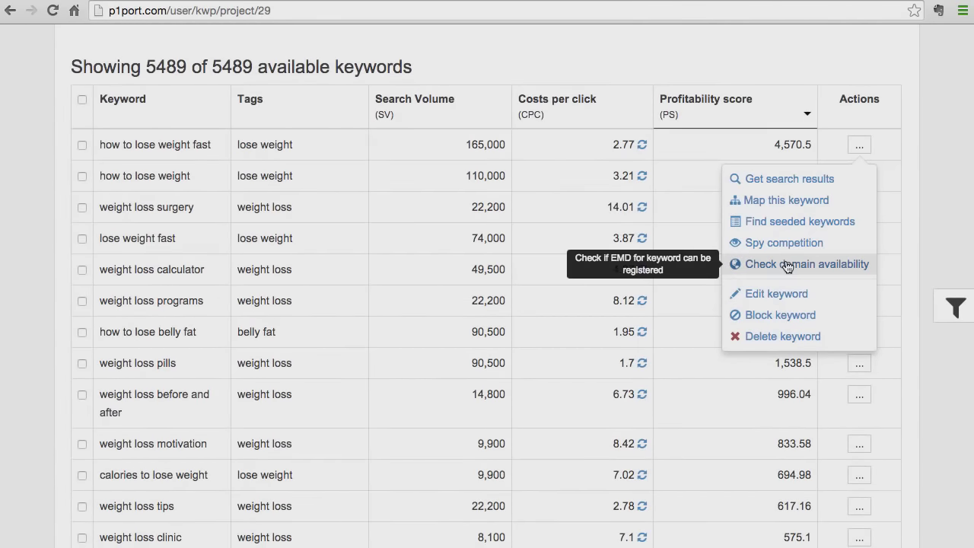
{"action": "left_click", "coordinate": [762, 279]}
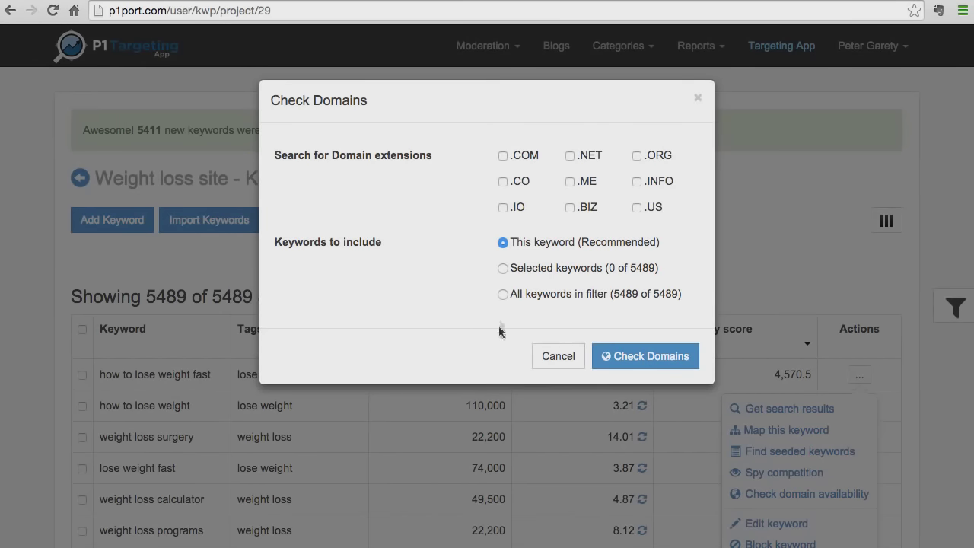
{"action": "left_click", "coordinate": [557, 356]}
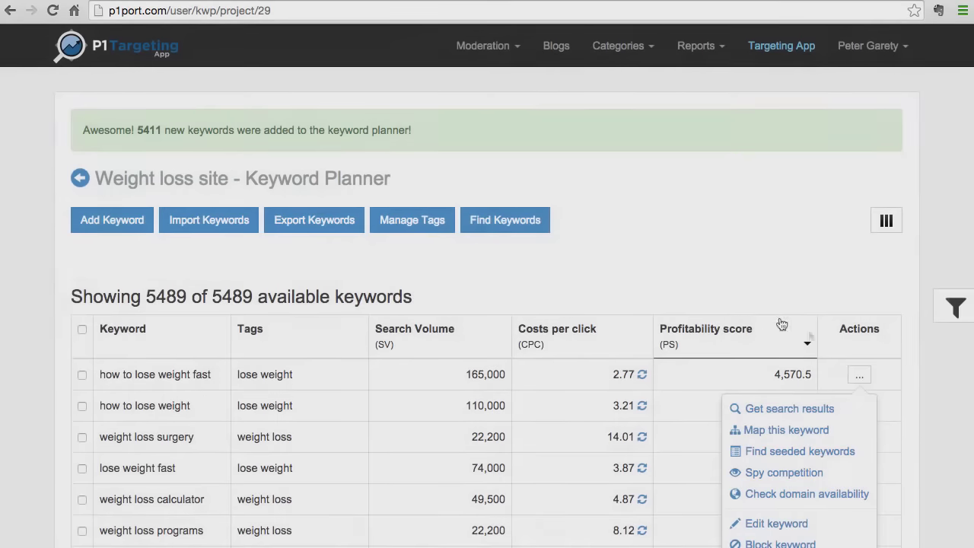
{"action": "left_click", "coordinate": [859, 375]}
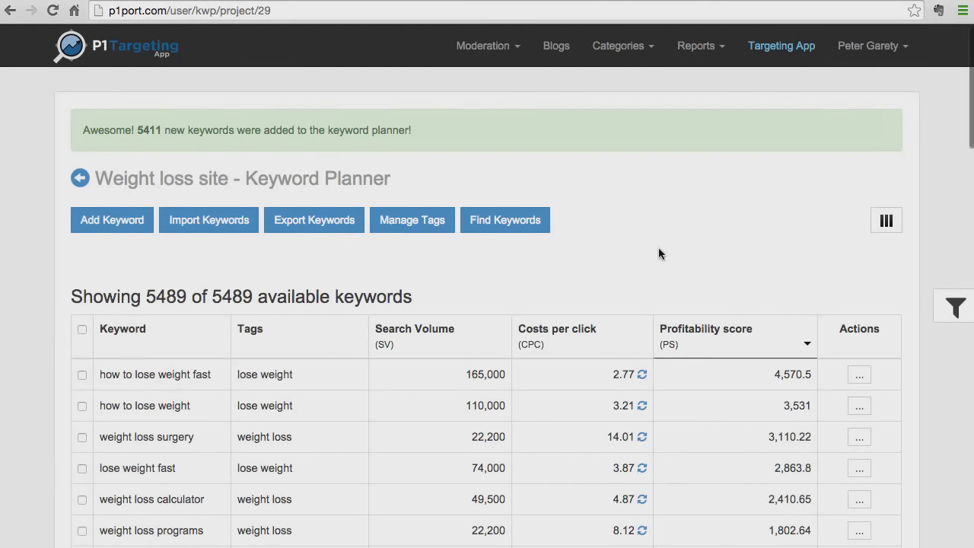